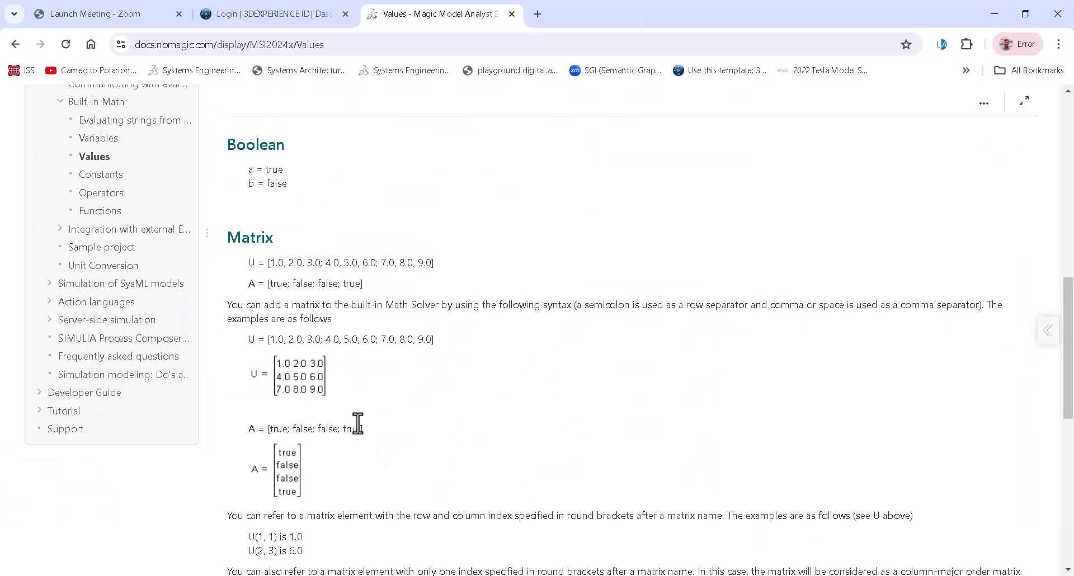
Review the Matrix section of the Magic Model Analyst Values documentation page
{"action": "scroll", "coordinate": [364, 328], "scroll_direction": "up", "scroll_amount": 2}
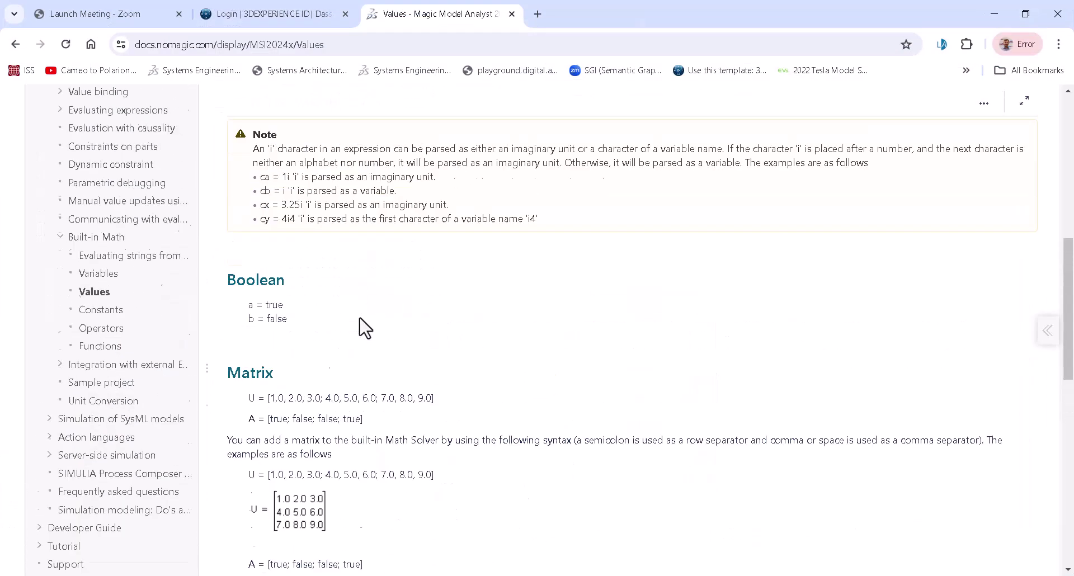
{"action": "scroll", "coordinate": [361, 325], "scroll_direction": "up", "scroll_amount": 3}
{"action": "scroll", "coordinate": [361, 325], "scroll_direction": "down", "scroll_amount": 4}
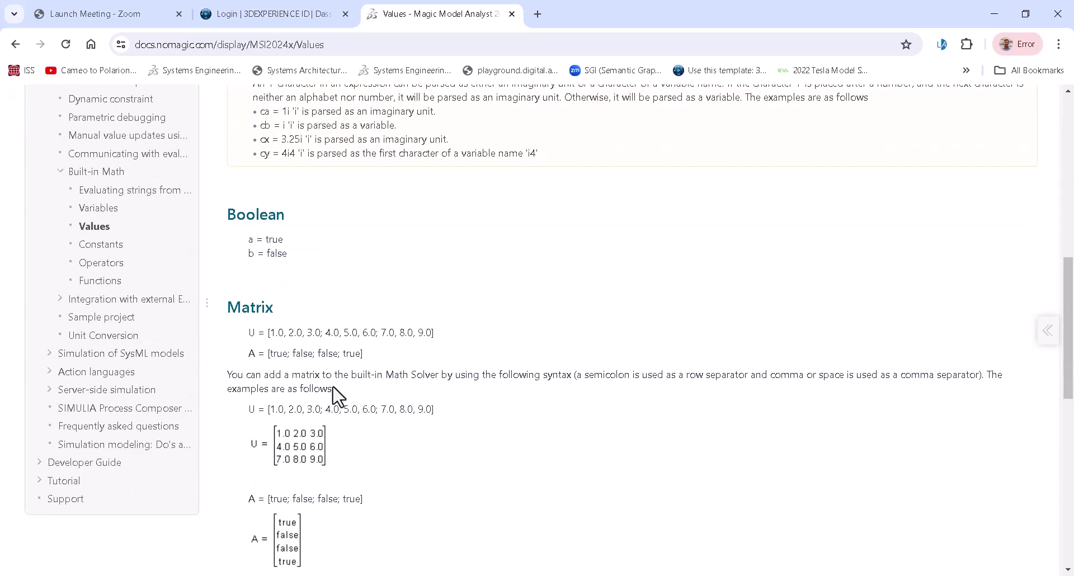
{"action": "scroll", "coordinate": [355, 442], "scroll_direction": "down", "scroll_amount": 5}
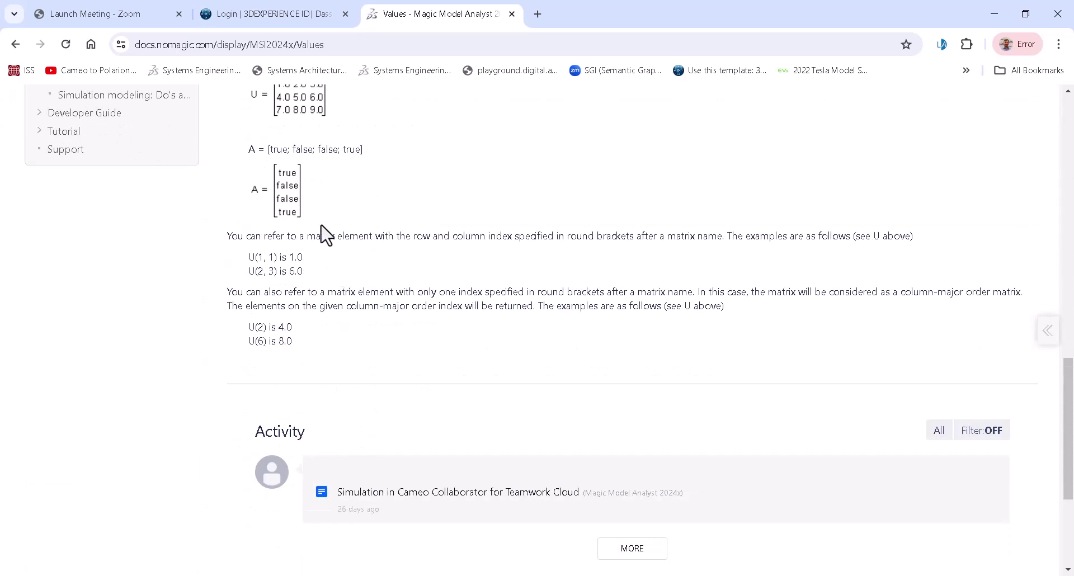
{"action": "scroll", "coordinate": [325, 234], "scroll_direction": "up", "scroll_amount": 7}
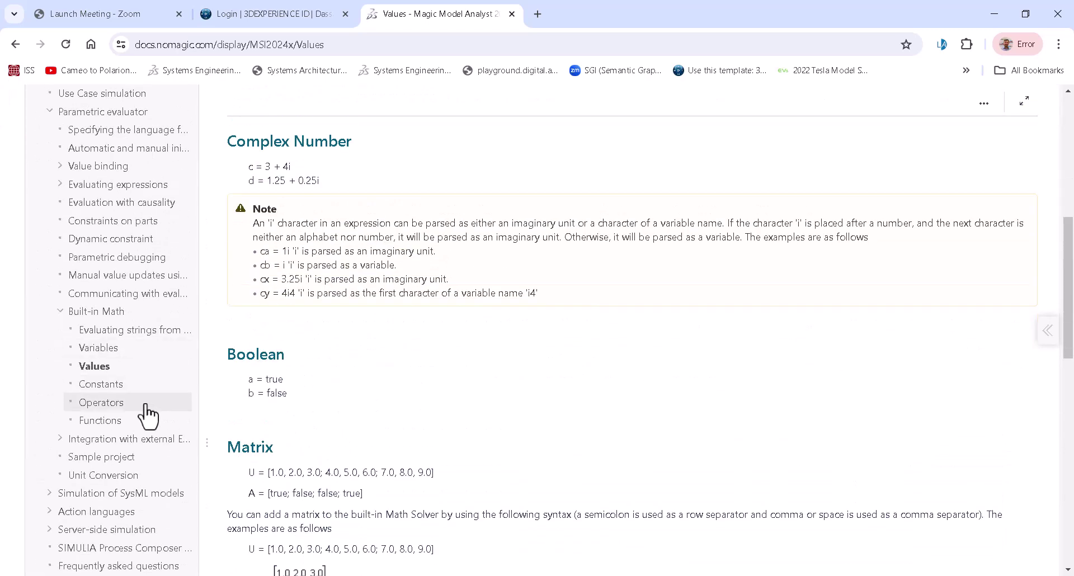
Review the Functions reference table, then minimize the browser to reveal the activity diagram
{"action": "left_click", "coordinate": [115, 423]}
{"action": "scroll", "coordinate": [476, 417], "scroll_direction": "down", "scroll_amount": 8}
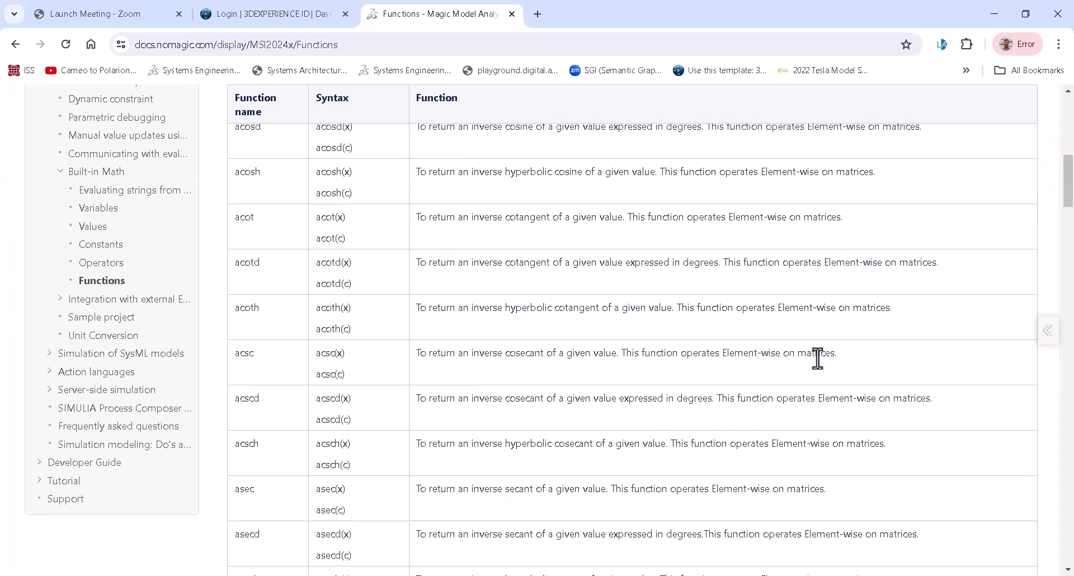
{"action": "scroll", "coordinate": [728, 403], "scroll_direction": "down", "scroll_amount": 3}
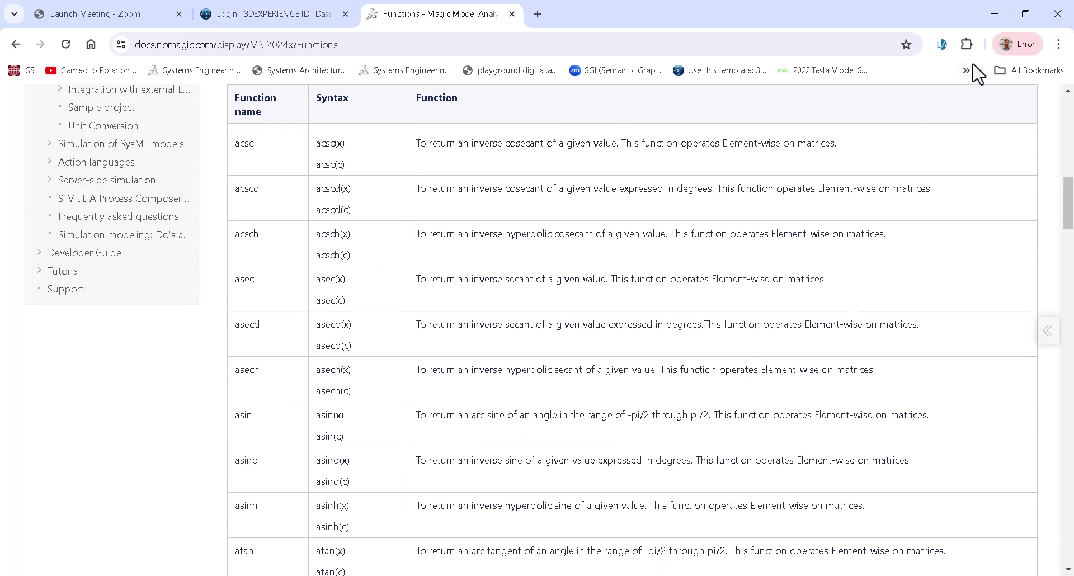
{"action": "left_click", "coordinate": [995, 13]}
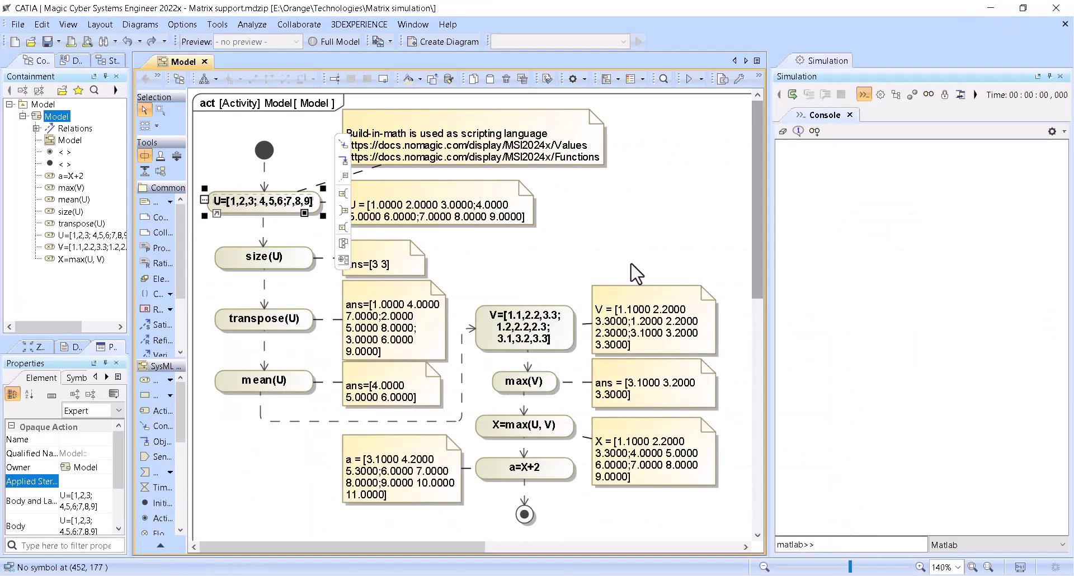
{"action": "left_click", "coordinate": [654, 221]}
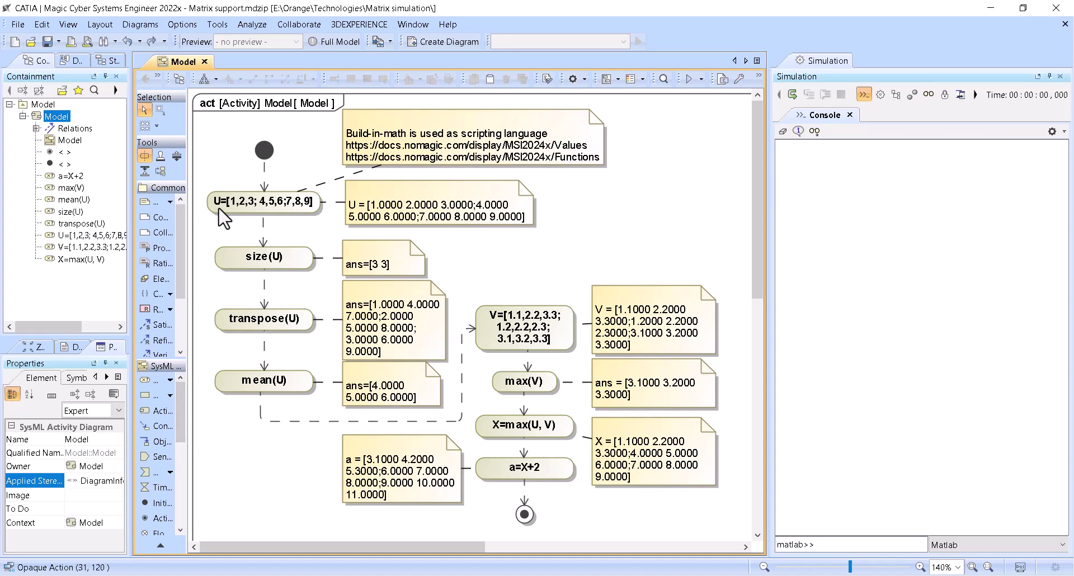
{"action": "right_click", "coordinate": [245, 208]}
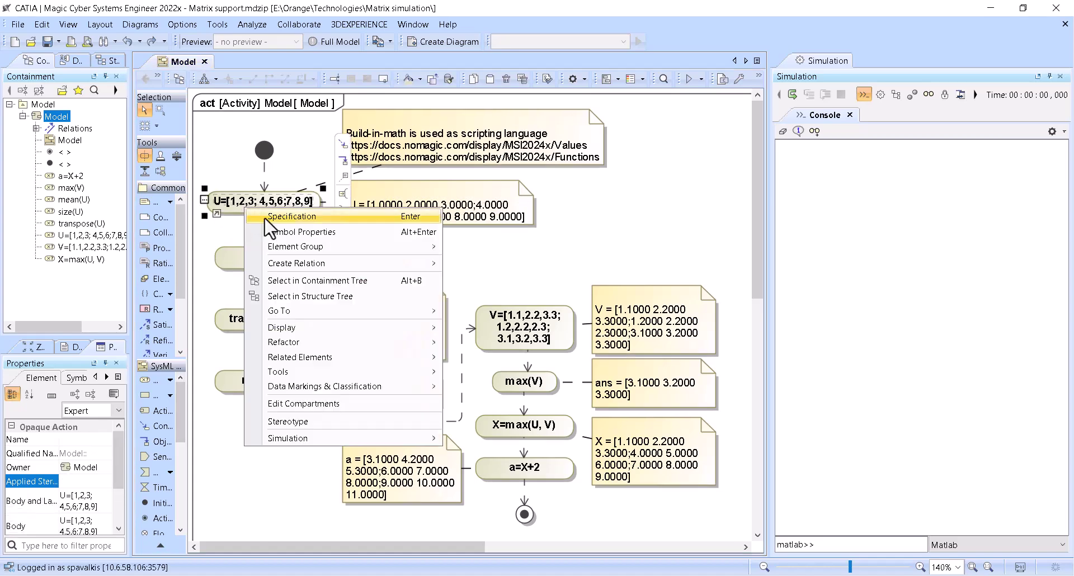
{"action": "left_click", "coordinate": [294, 218]}
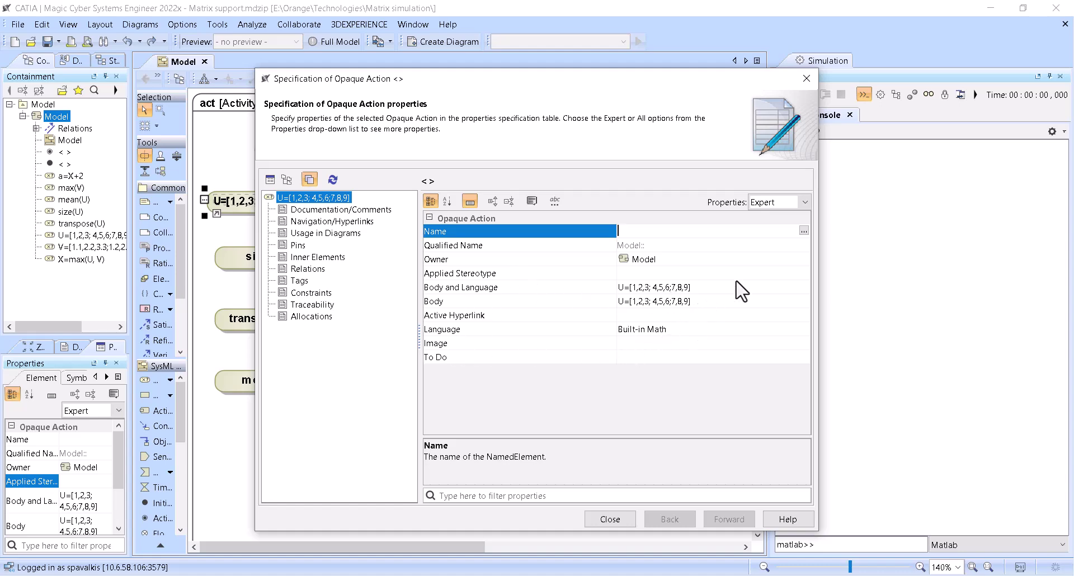
{"action": "left_click", "coordinate": [806, 78]}
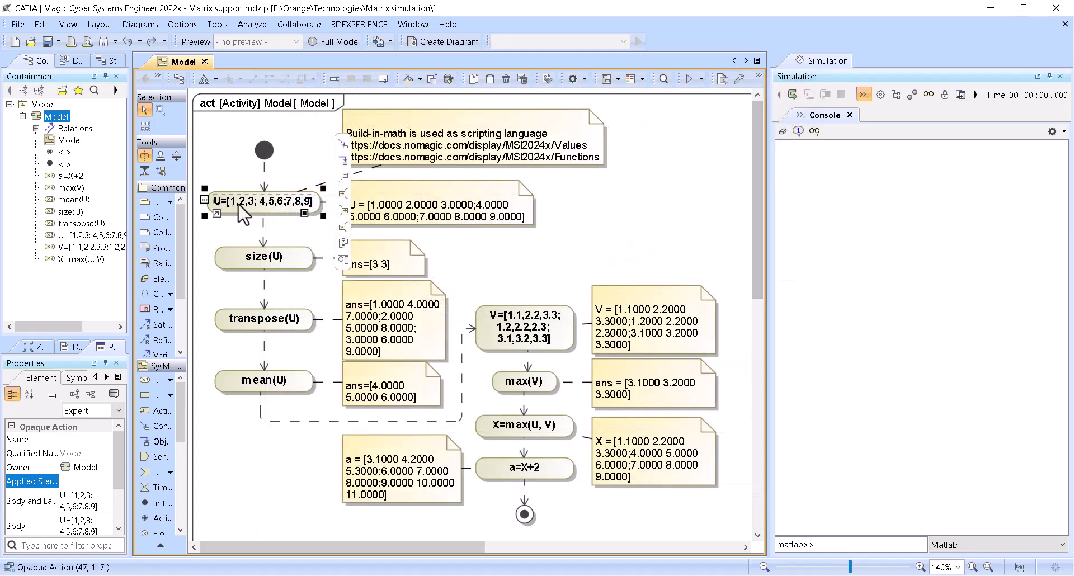
{"action": "left_click", "coordinate": [254, 169]}
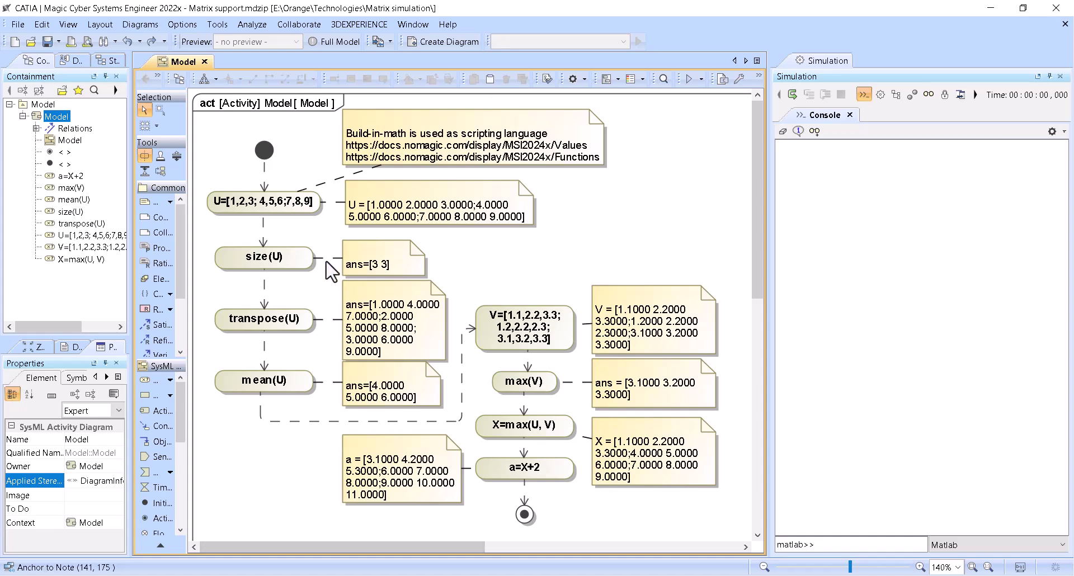
Run the activity simulation to termination, listing U, the ans results, X and a
{"action": "left_click", "coordinate": [794, 95]}
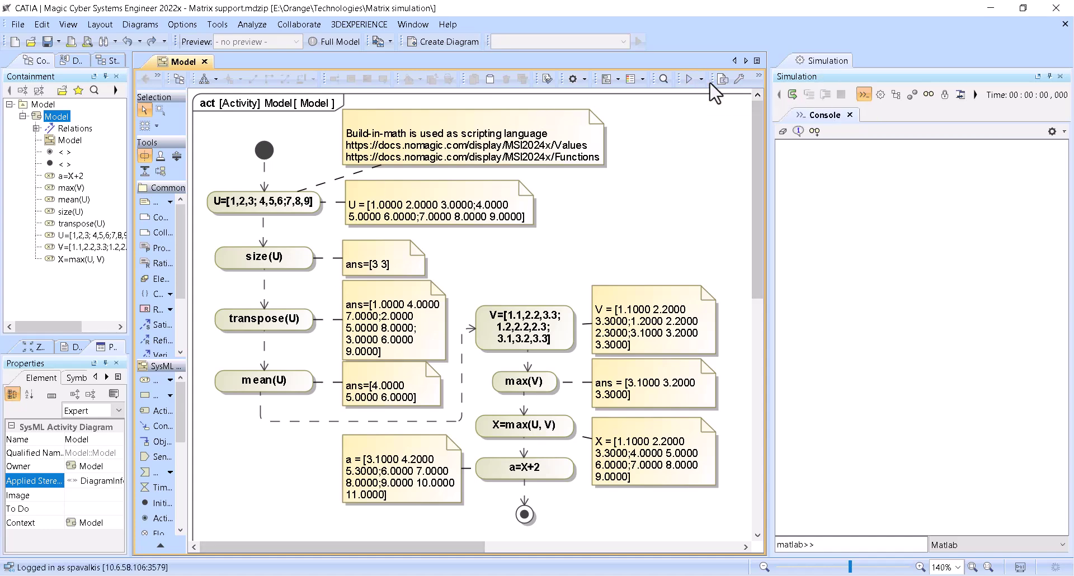
{"action": "left_click", "coordinate": [694, 82]}
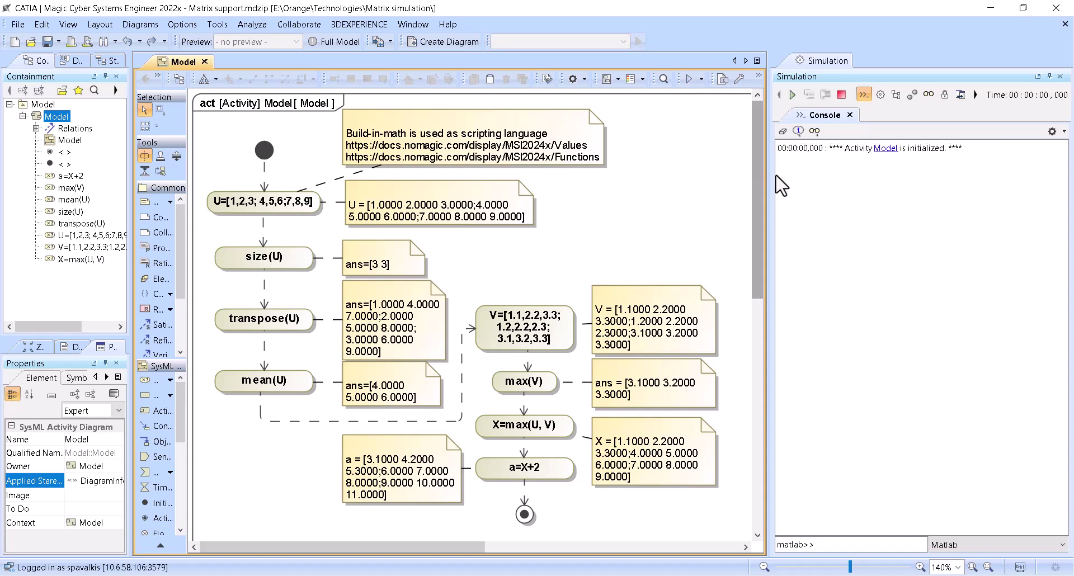
{"action": "left_click", "coordinate": [791, 95]}
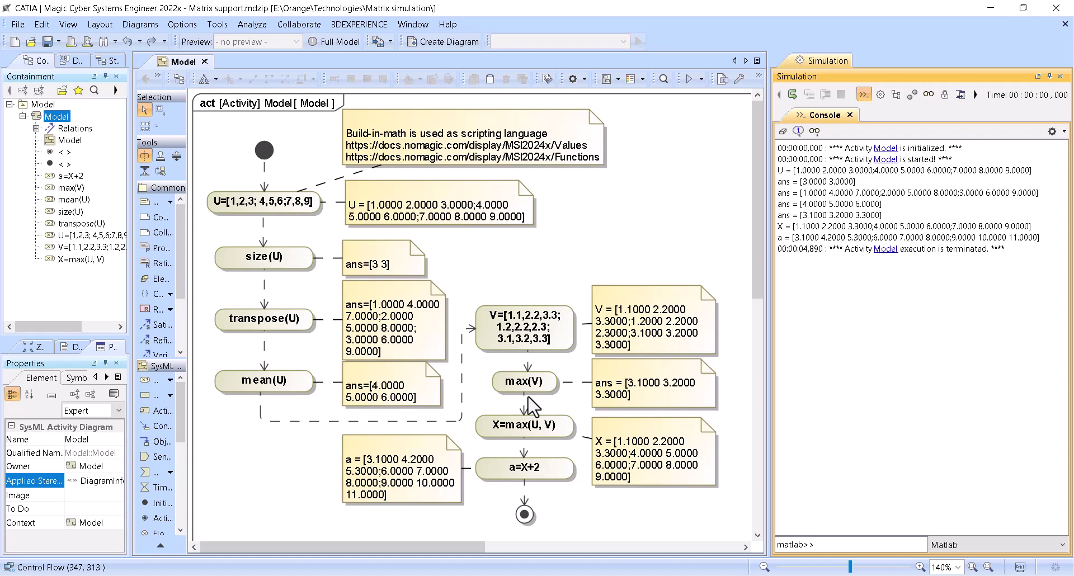
Inspect the V action's Body and Language specification, then close it unchanged
{"action": "right_click", "coordinate": [568, 315]}
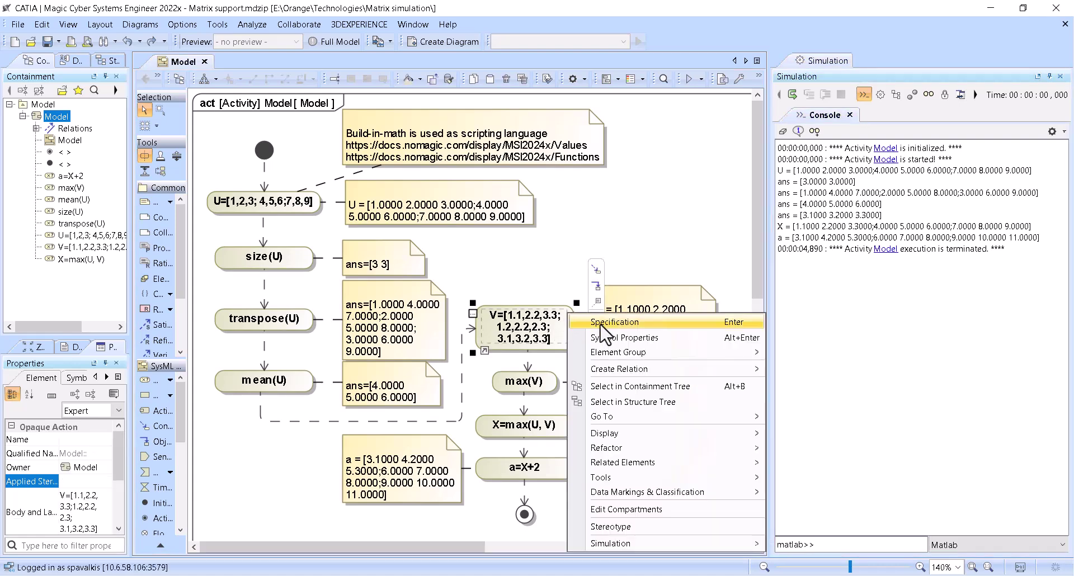
{"action": "left_click", "coordinate": [601, 323]}
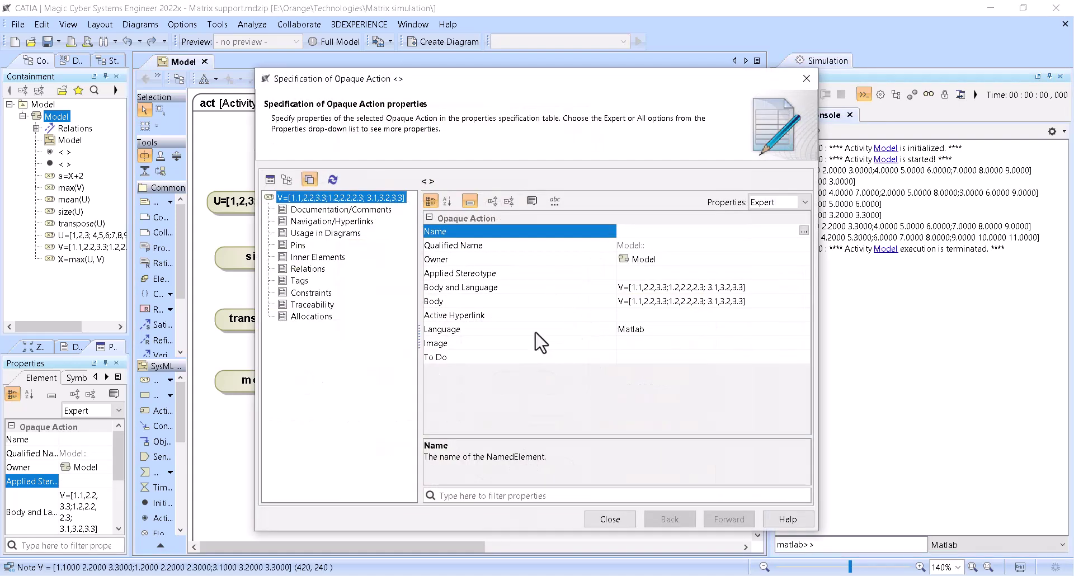
{"action": "left_click", "coordinate": [767, 287]}
{"action": "left_click", "coordinate": [804, 287]}
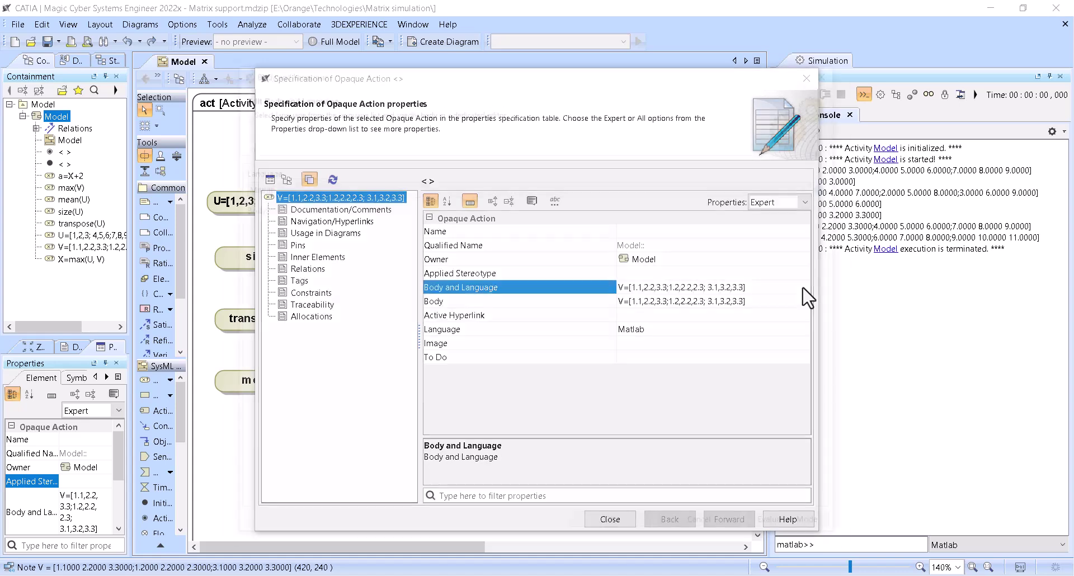
{"action": "left_click", "coordinate": [710, 531]}
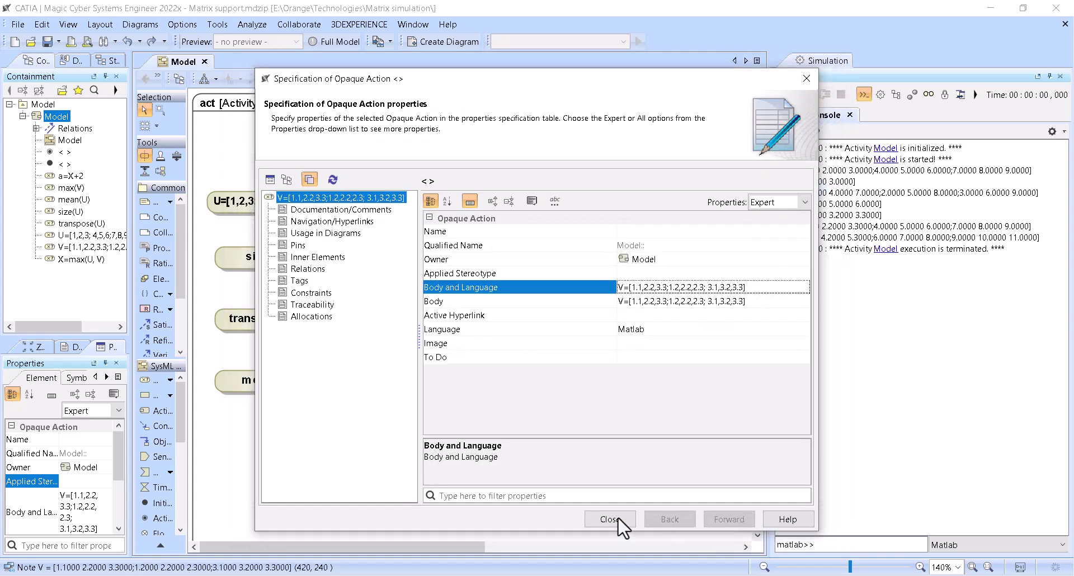
{"action": "left_click", "coordinate": [610, 520]}
{"action": "left_click", "coordinate": [559, 260]}
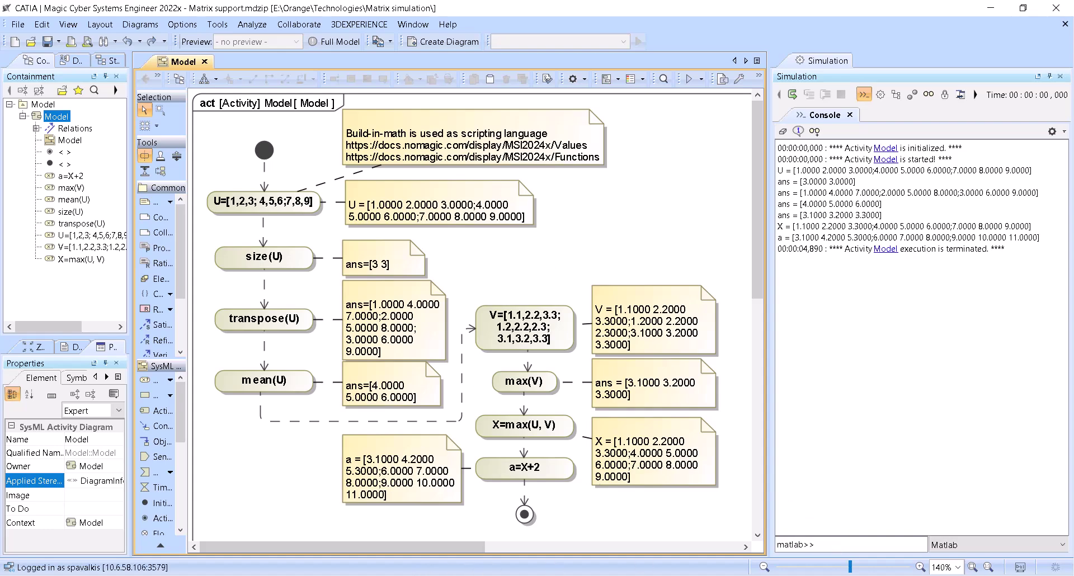
Copy 'kill matlab' from Notepad and run it at the simulation console's matlab>> prompt
{"action": "mouse_move", "coordinate": [227, 570]}
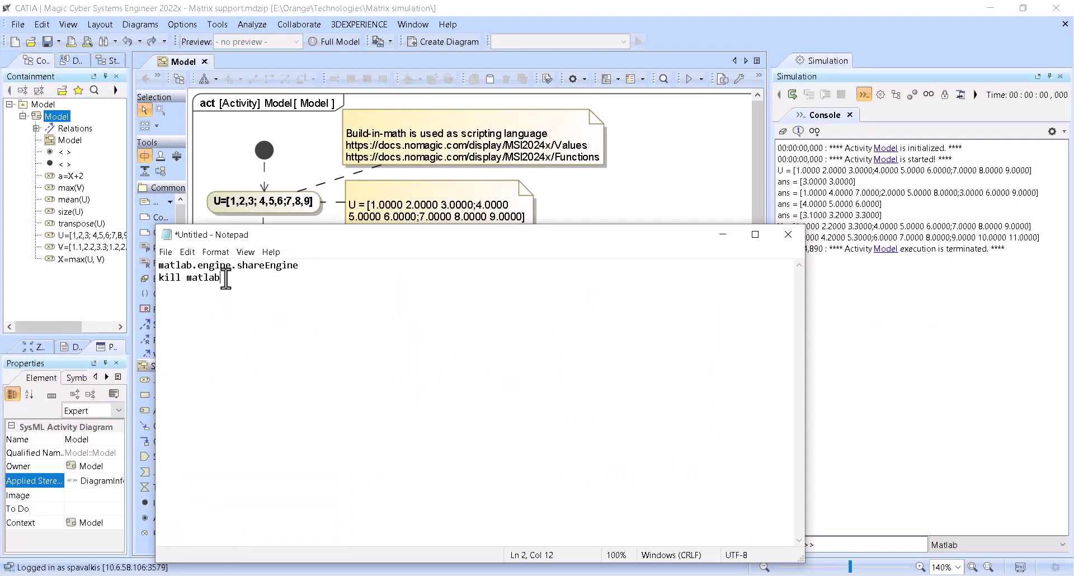
{"action": "left_click_drag", "start_coordinate": [222, 276], "coordinate": [168, 282]}
{"action": "key", "text": "ctrl+c"}
{"action": "left_click", "coordinate": [847, 545]}
{"action": "key", "text": "ctrl+v"}
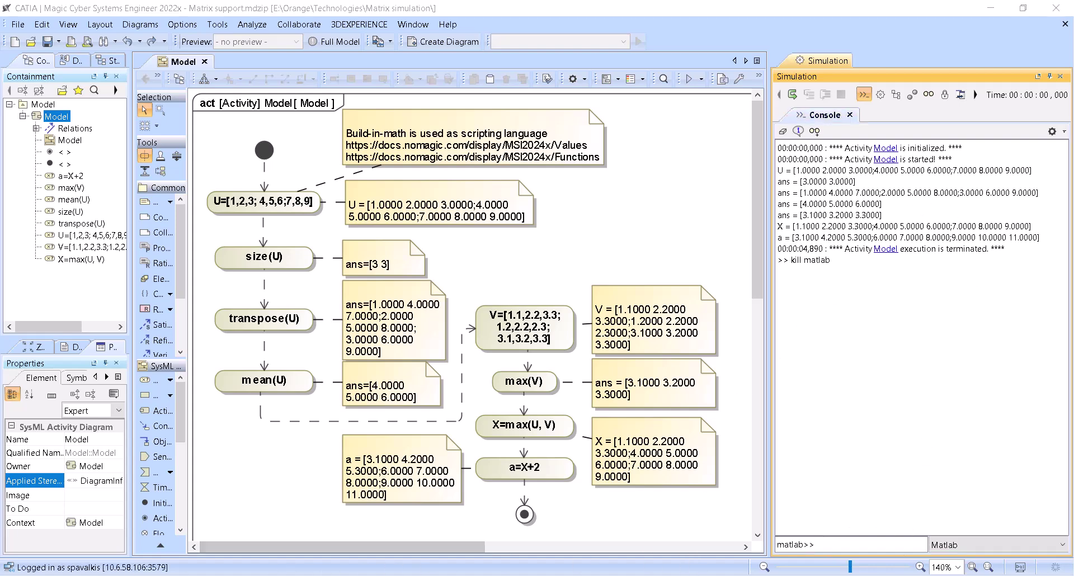
Launch MATLAB R2020a and select the matlab.engine.shareEngine line in Notepad
{"action": "key", "text": "super"}
{"action": "type", "text": "matlab"}
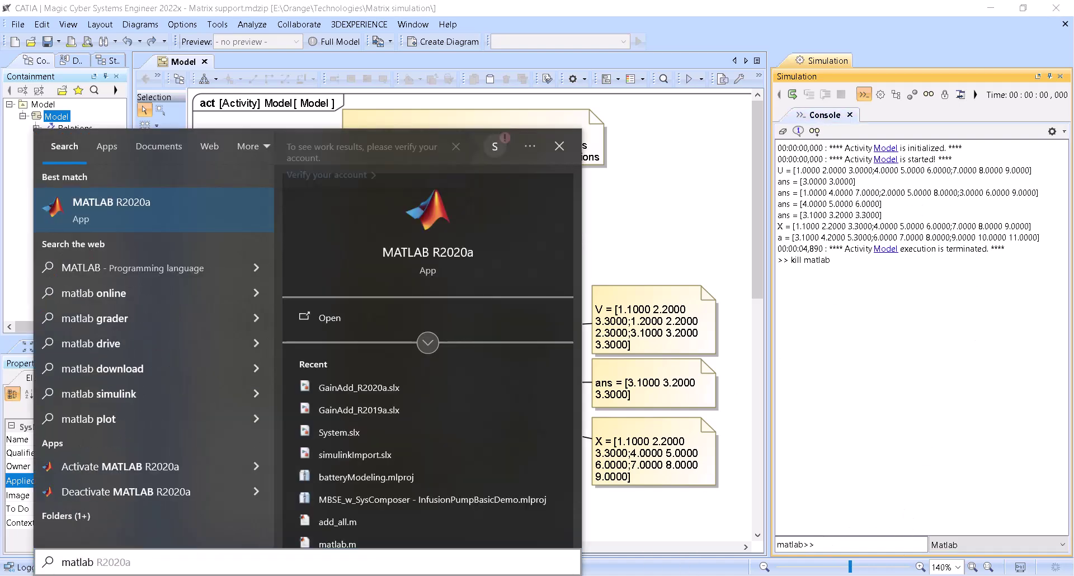
{"action": "key", "text": "Return"}
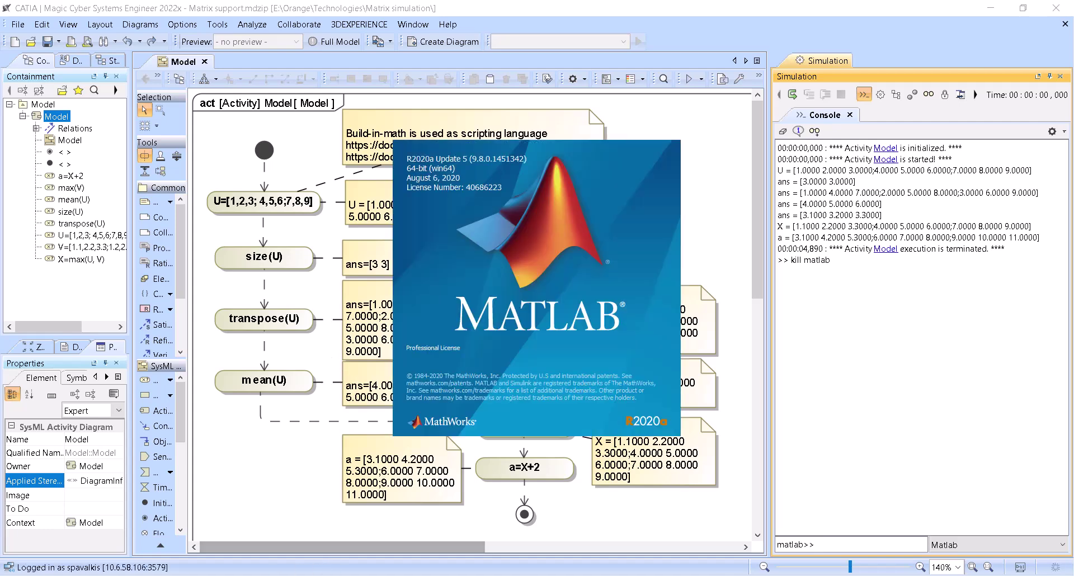
{"action": "left_click", "coordinate": [266, 529]}
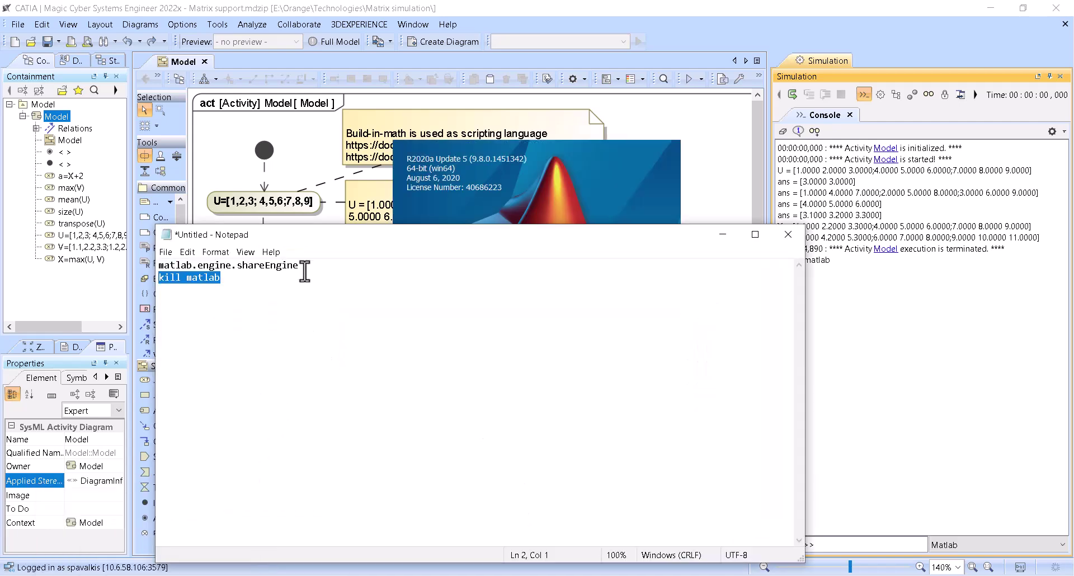
{"action": "left_click_drag", "start_coordinate": [305, 271], "coordinate": [161, 271]}
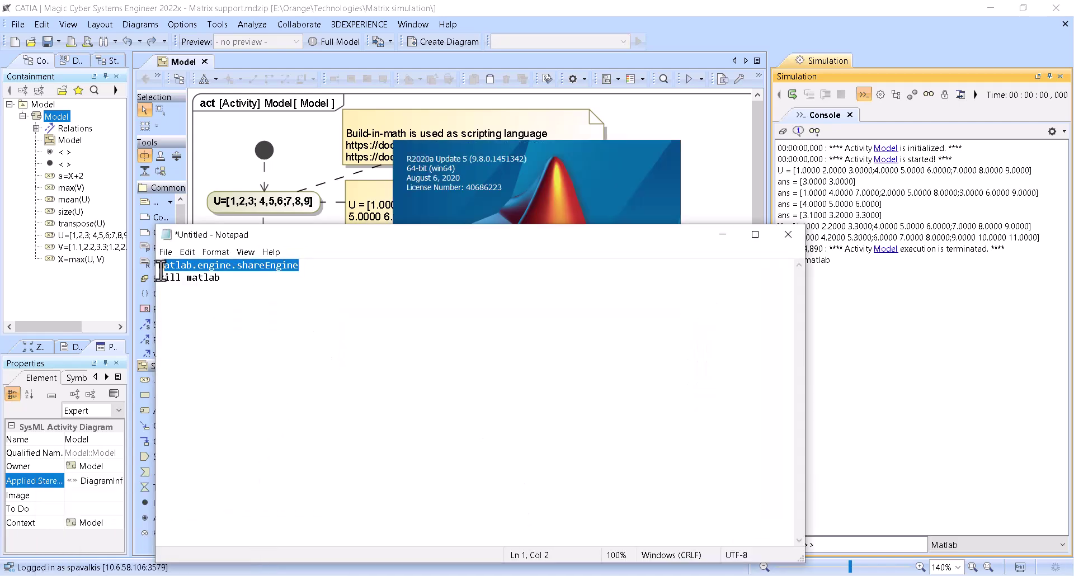
{"action": "left_click", "coordinate": [691, 179]}
Check the V action's Matlab body in its specification and close without changes
{"action": "left_click", "coordinate": [568, 326]}
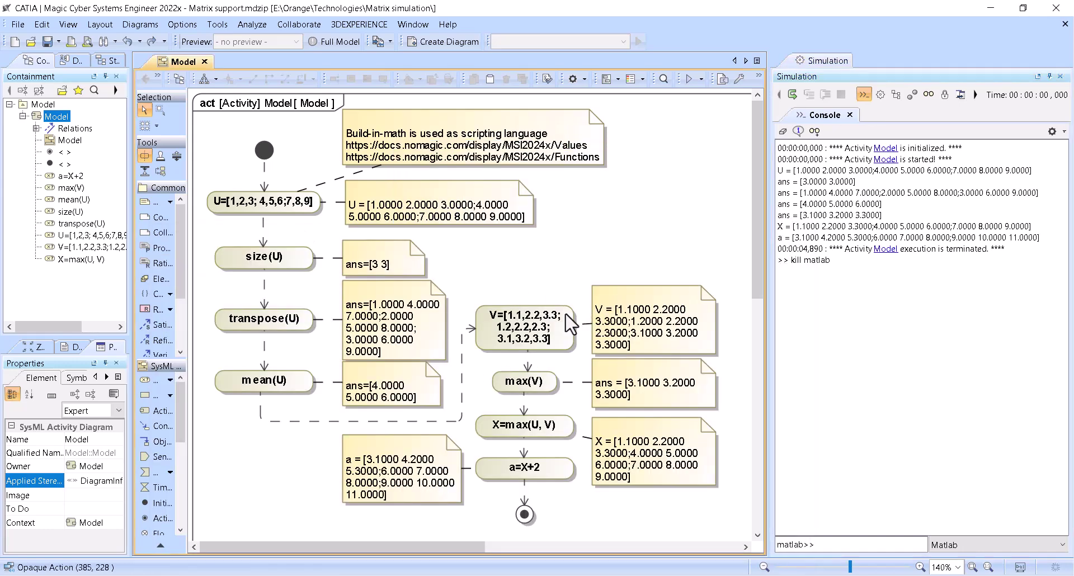
{"action": "double_click", "coordinate": [570, 325]}
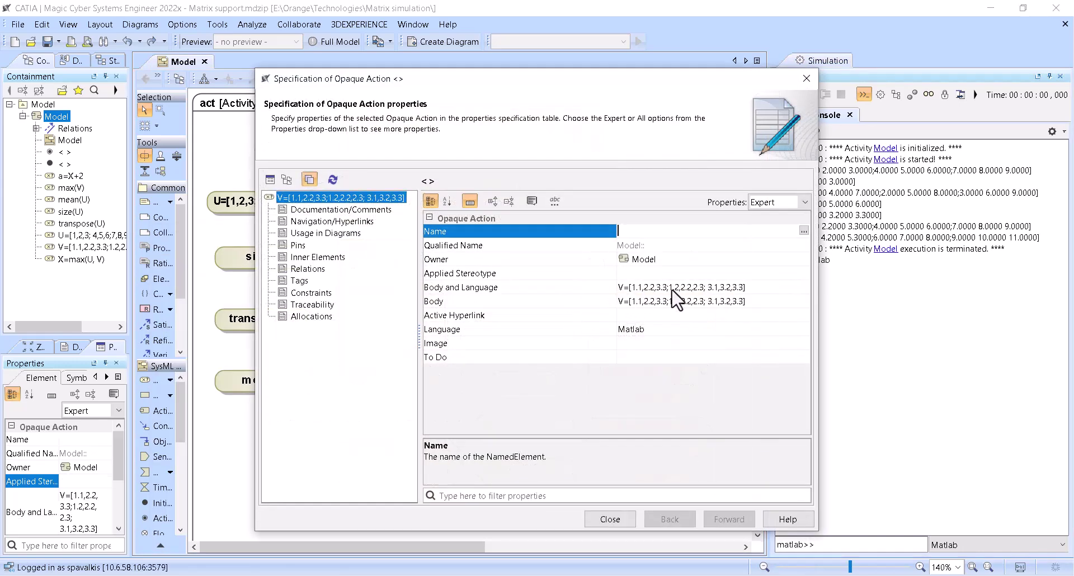
{"action": "left_click", "coordinate": [798, 287]}
{"action": "left_click", "coordinate": [804, 287]}
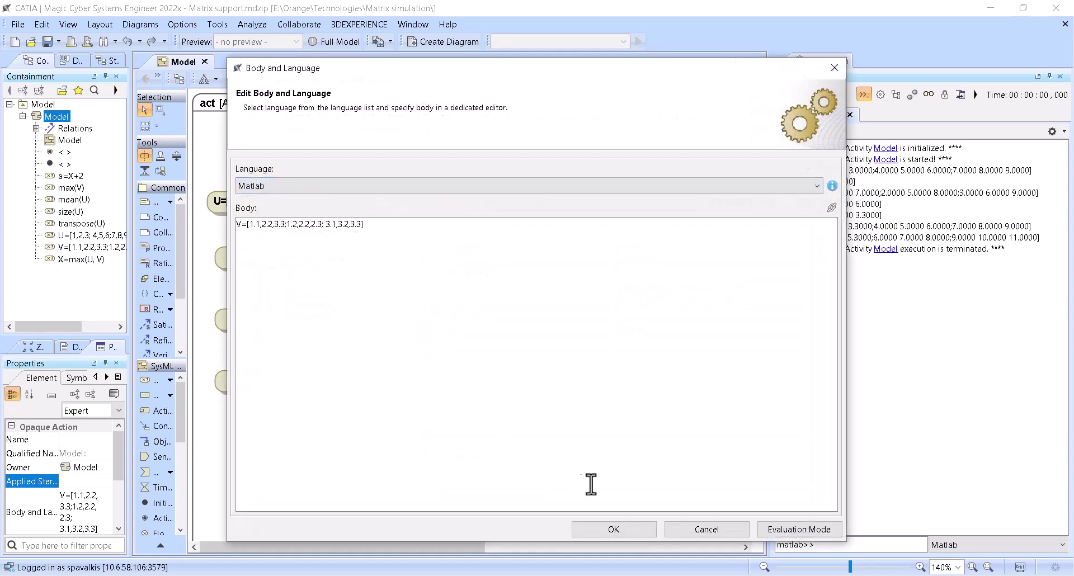
{"action": "left_click", "coordinate": [709, 532]}
{"action": "left_click", "coordinate": [610, 520]}
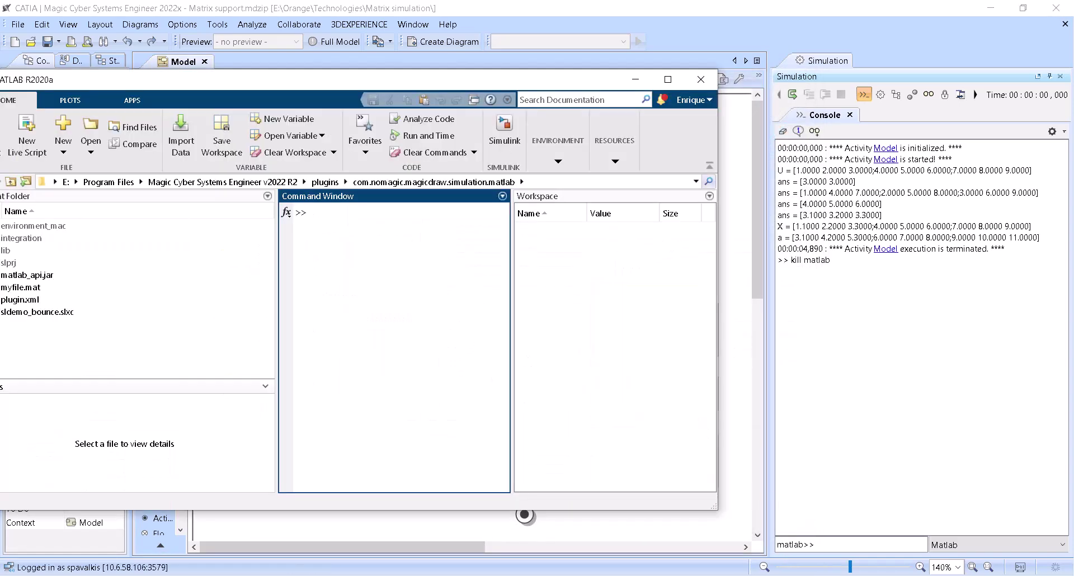
Run matlab.engine.shareEngine in the MATLAB Command Window
{"action": "left_click", "coordinate": [349, 208]}
{"action": "key", "text": "ctrl+v"}
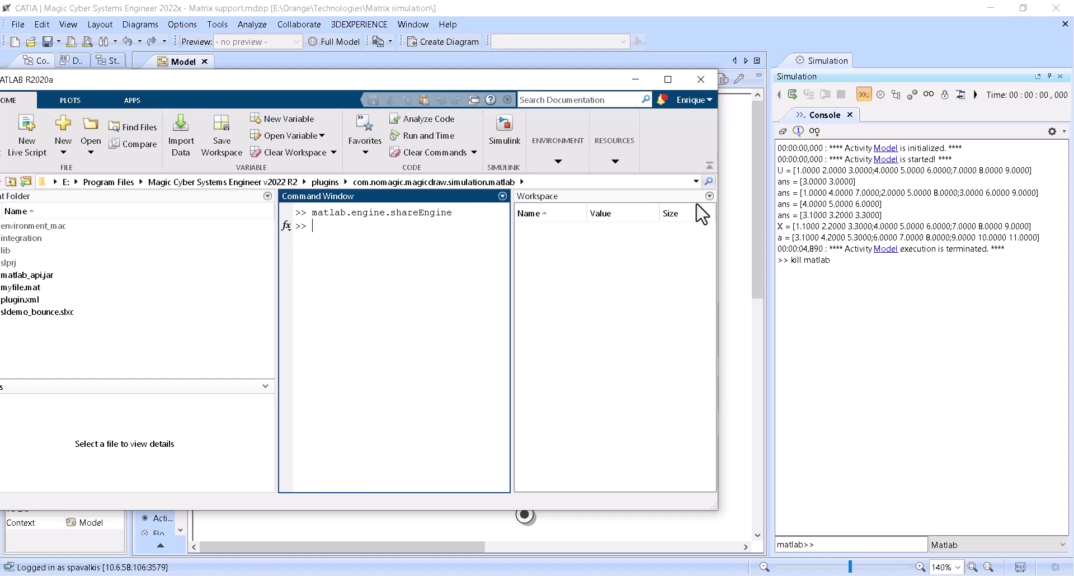
Minimize MATLAB and restart the activity simulation
{"action": "left_click", "coordinate": [638, 80]}
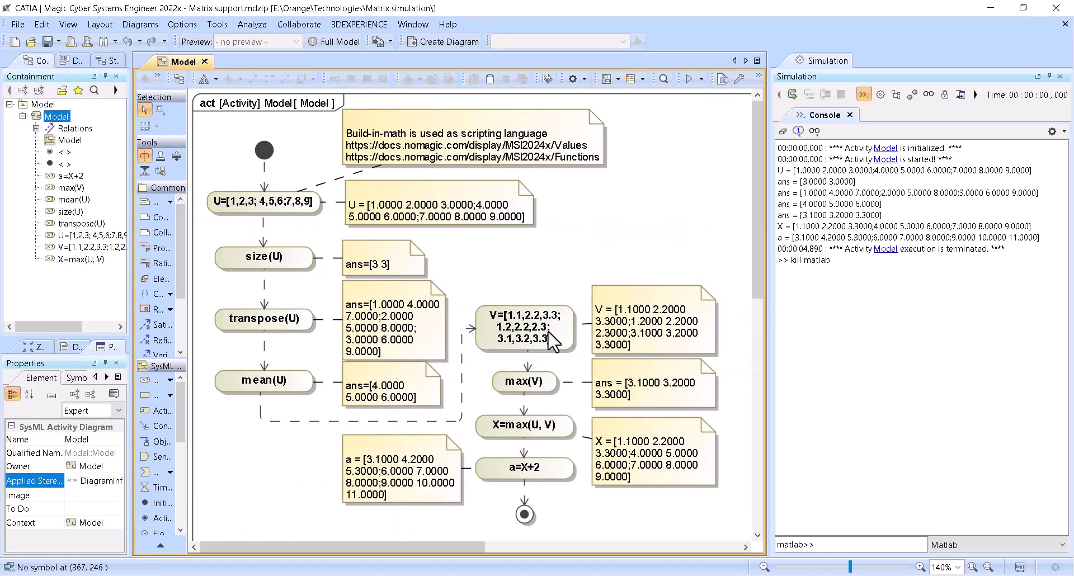
{"action": "left_click", "coordinate": [794, 96]}
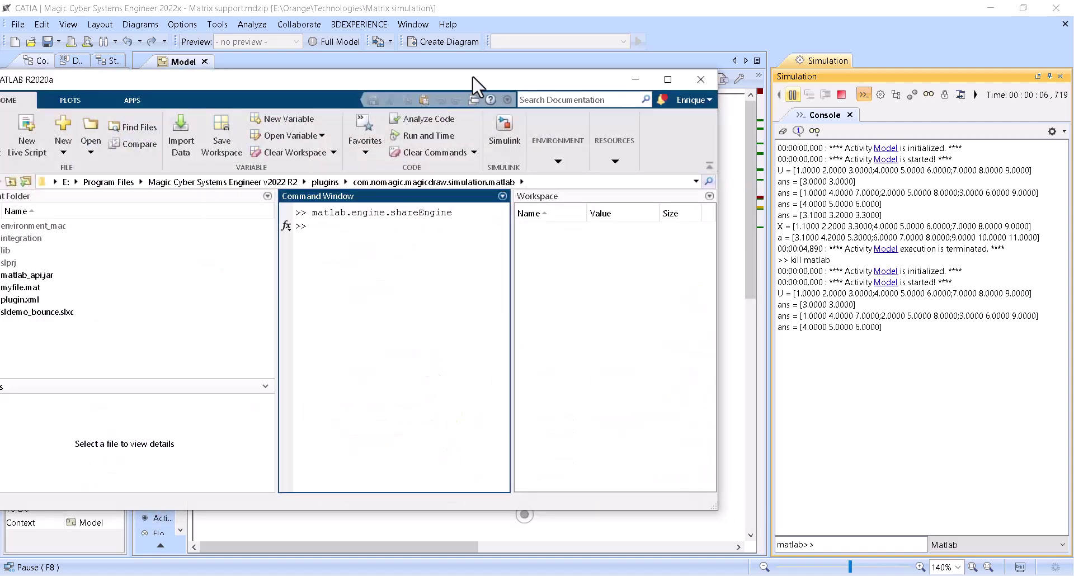
Open the shared 3x3 matrix V from the MATLAB workspace in the Variables editor
{"action": "left_click_drag", "start_coordinate": [473, 75], "coordinate": [241, 99]}
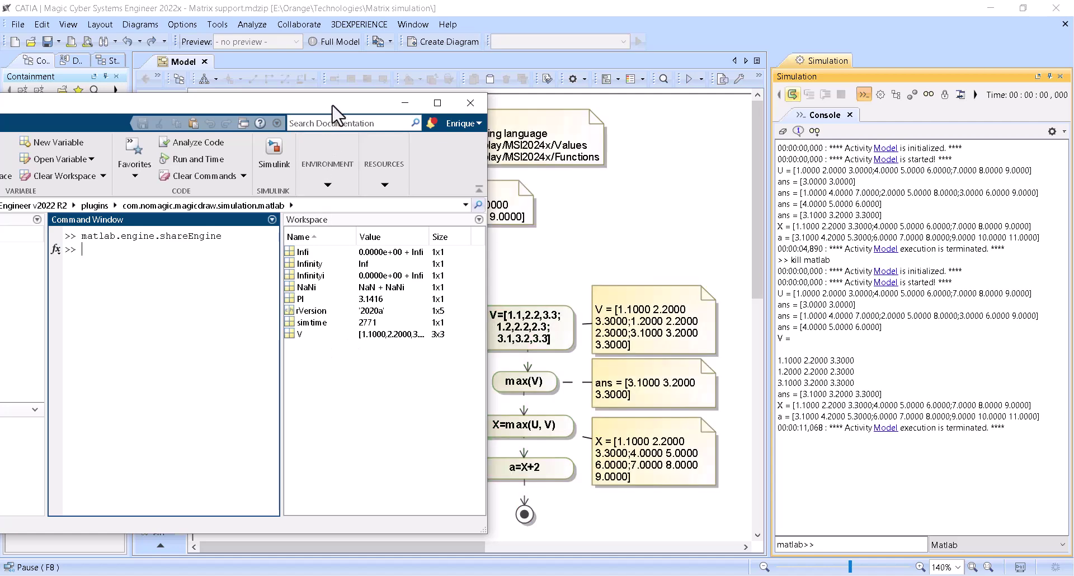
{"action": "left_click_drag", "start_coordinate": [333, 105], "coordinate": [280, 104]}
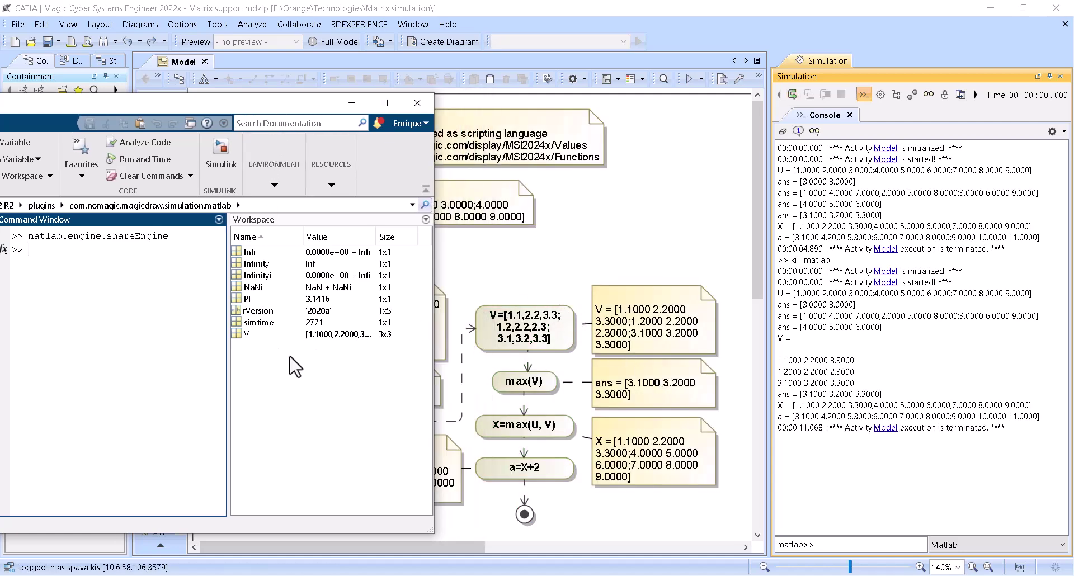
{"action": "left_click", "coordinate": [249, 338]}
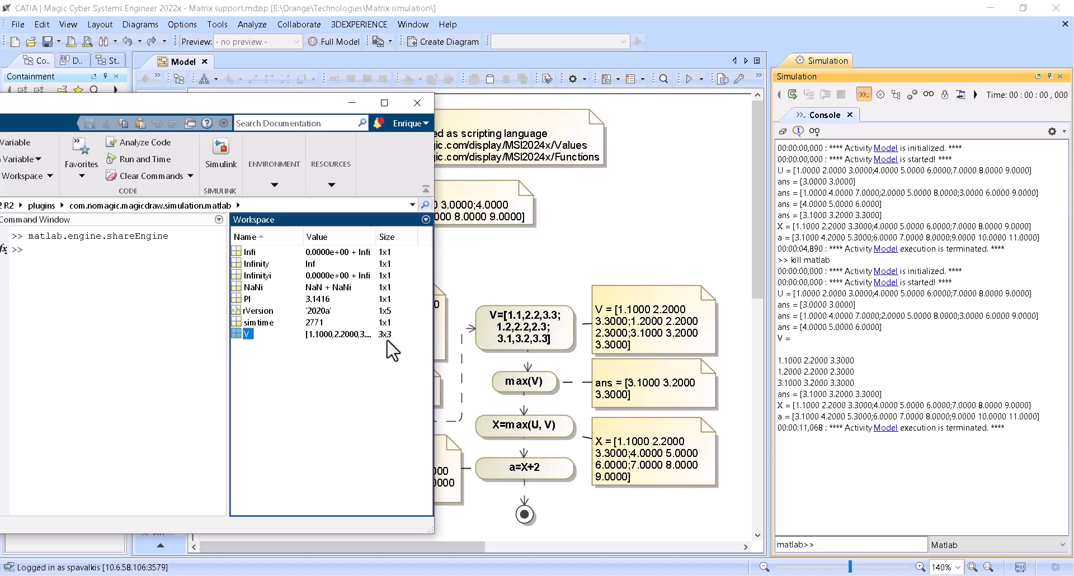
{"action": "double_click", "coordinate": [244, 336]}
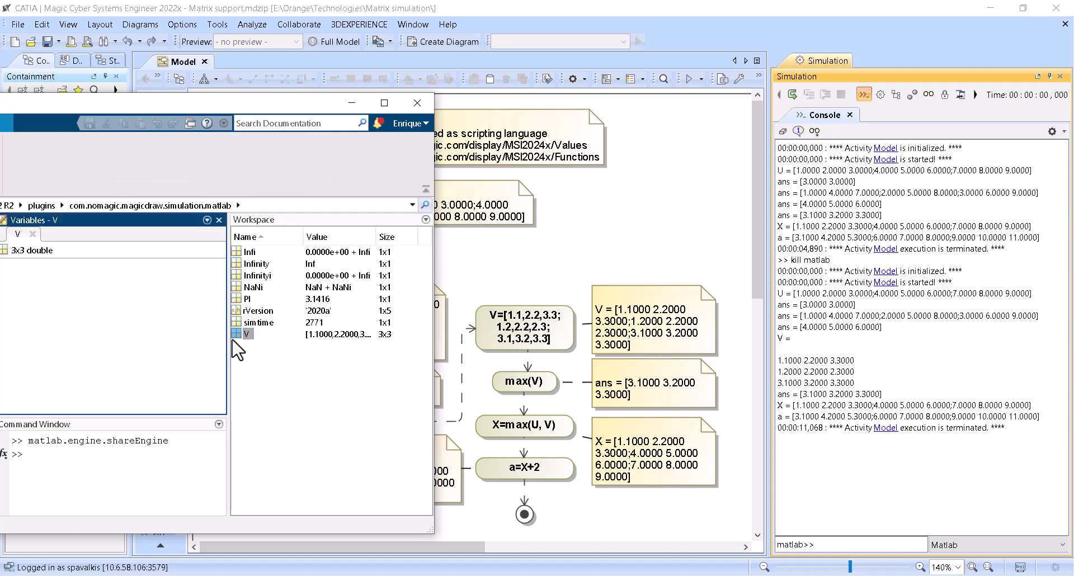
{"action": "left_click_drag", "start_coordinate": [228, 108], "coordinate": [402, 106]}
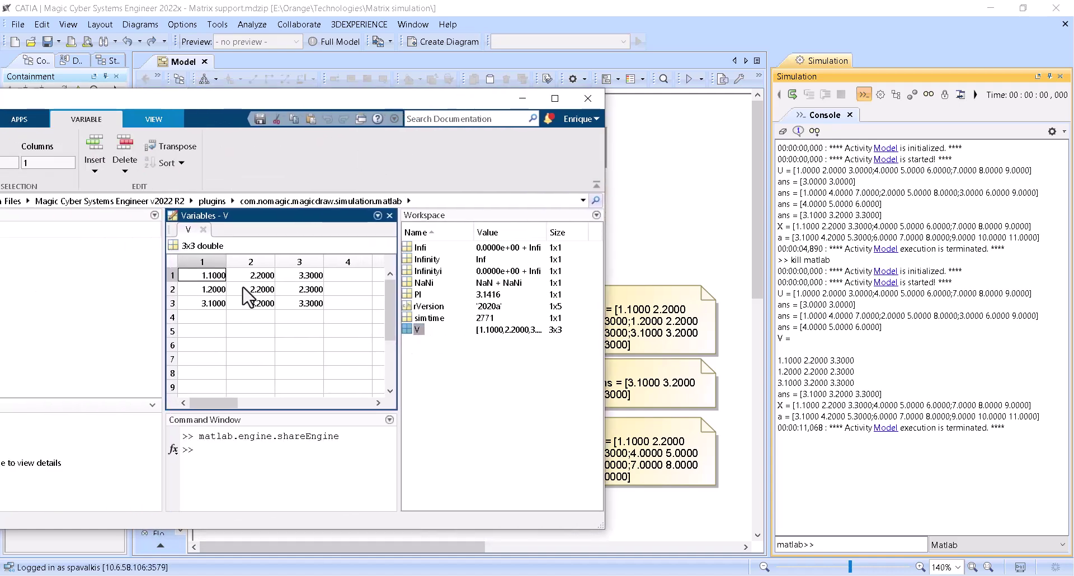